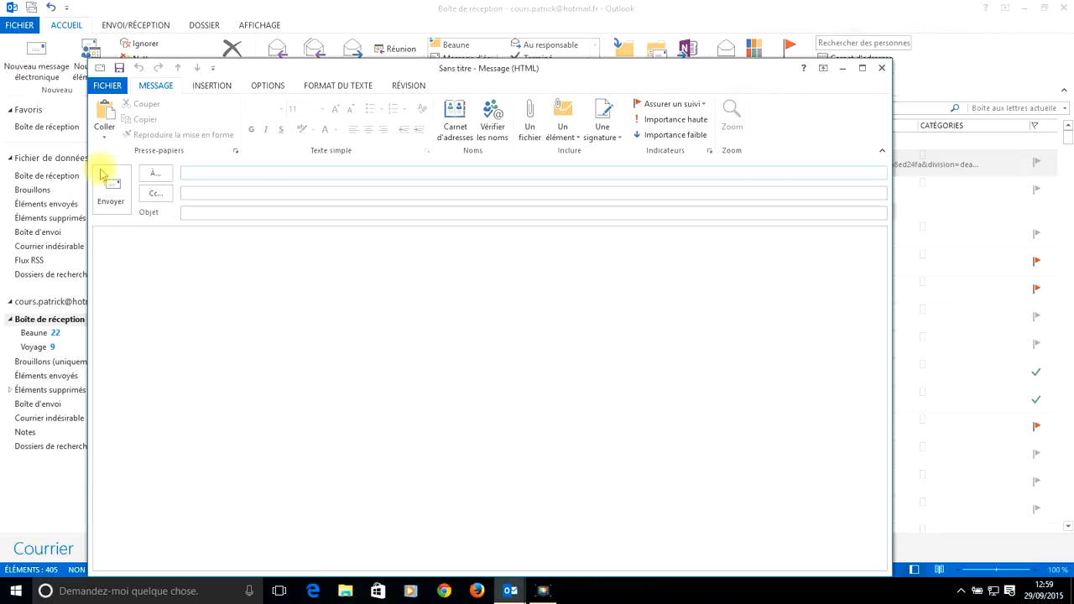
Step: Insert a table with 3 rows and 7 columns in the message body and enter "Mon titre" in the first row's third cell
left_click(128, 250)
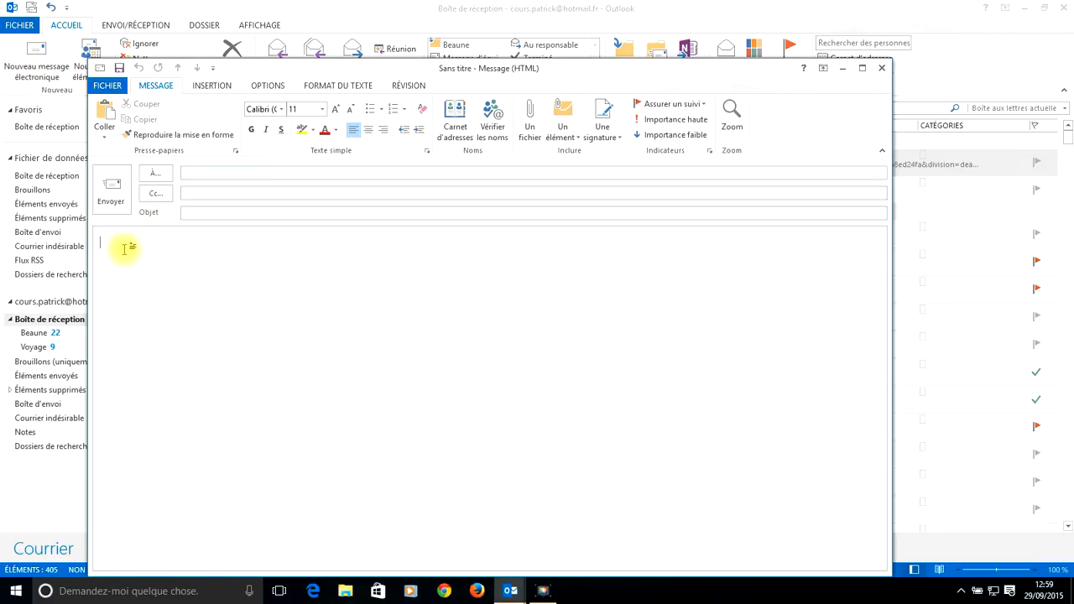
left_click(211, 86)
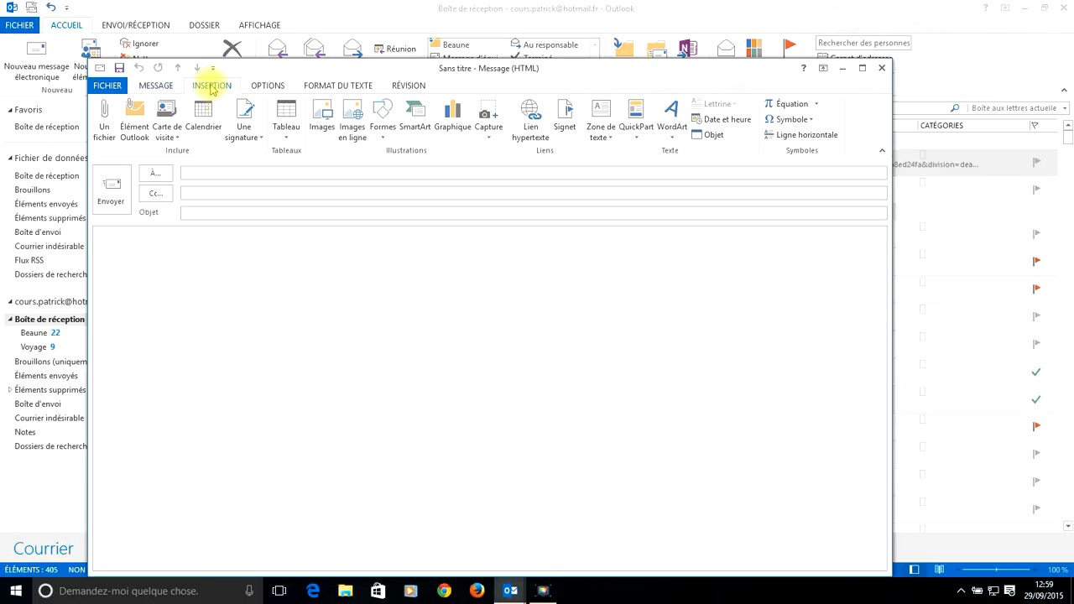
left_click(296, 138)
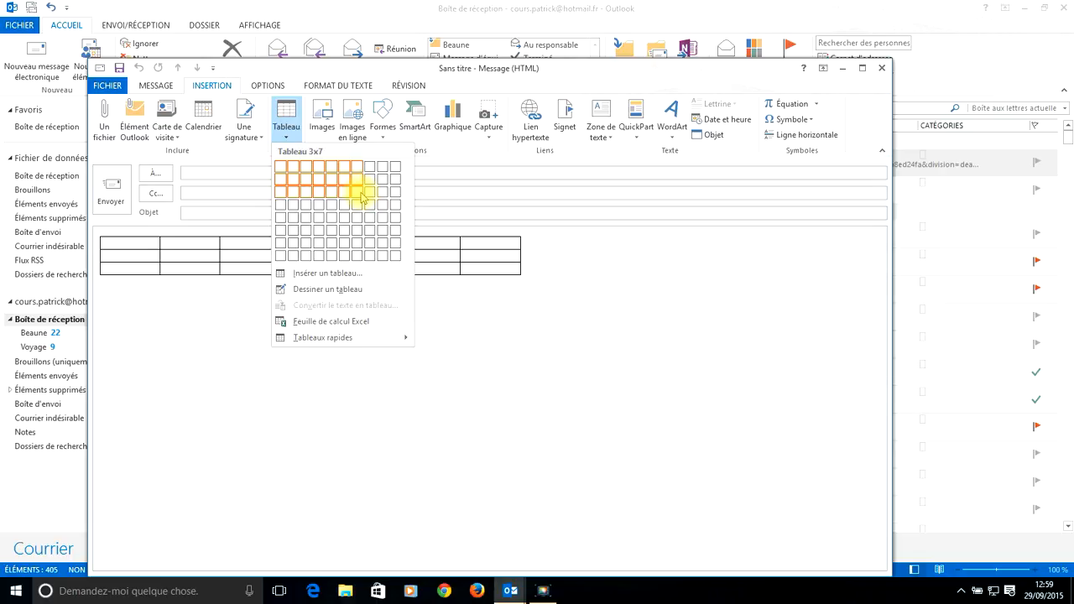
left_click(363, 197)
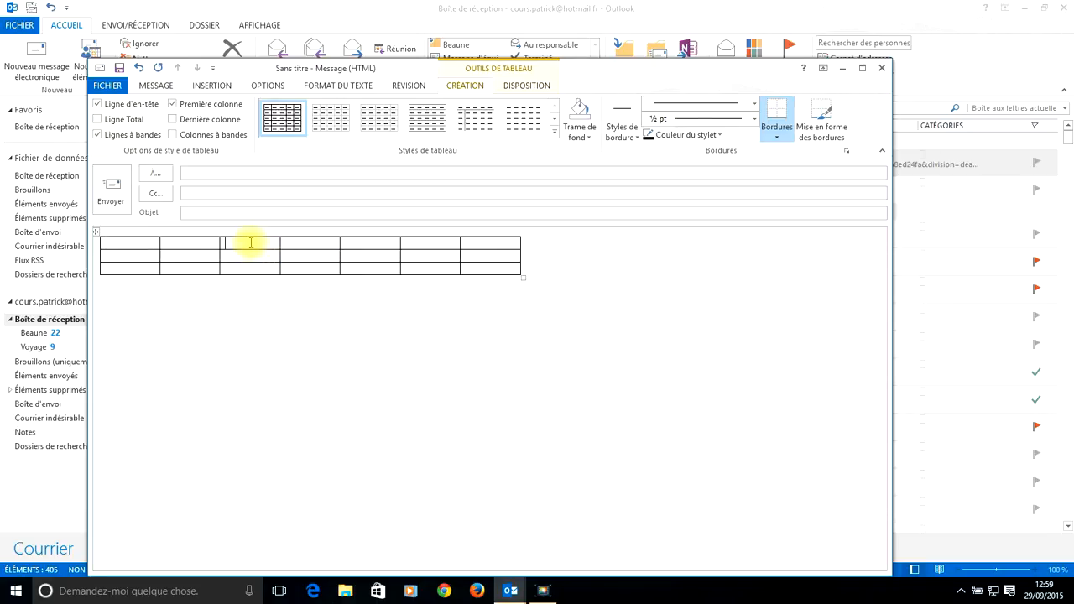
type("Mon titre")
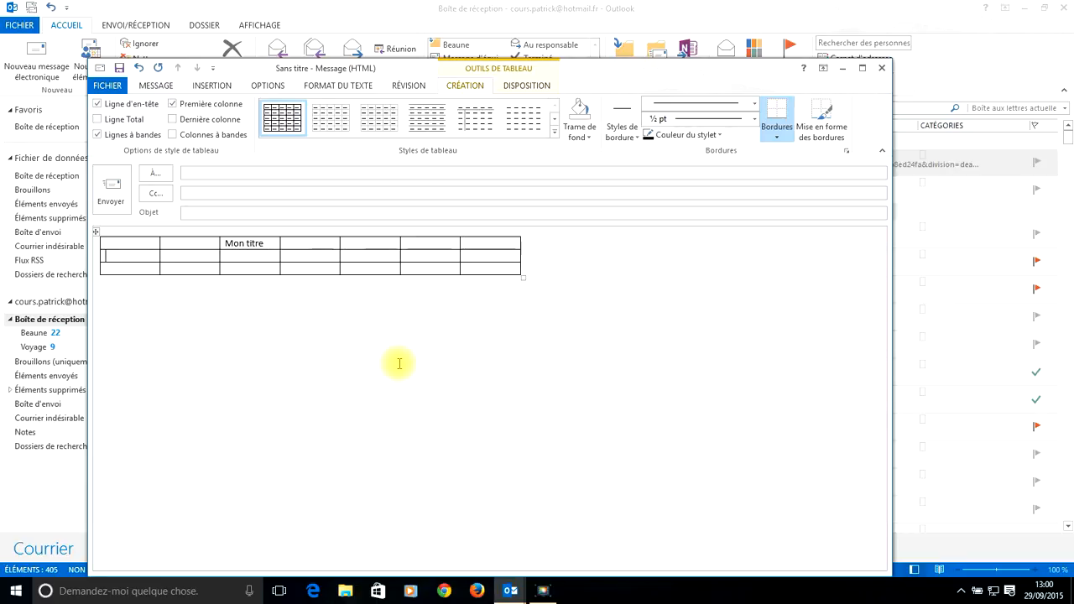
Step: Add two rows at the end of the table and enter "Titre 2" in the third row's third cell
left_click(117, 255)
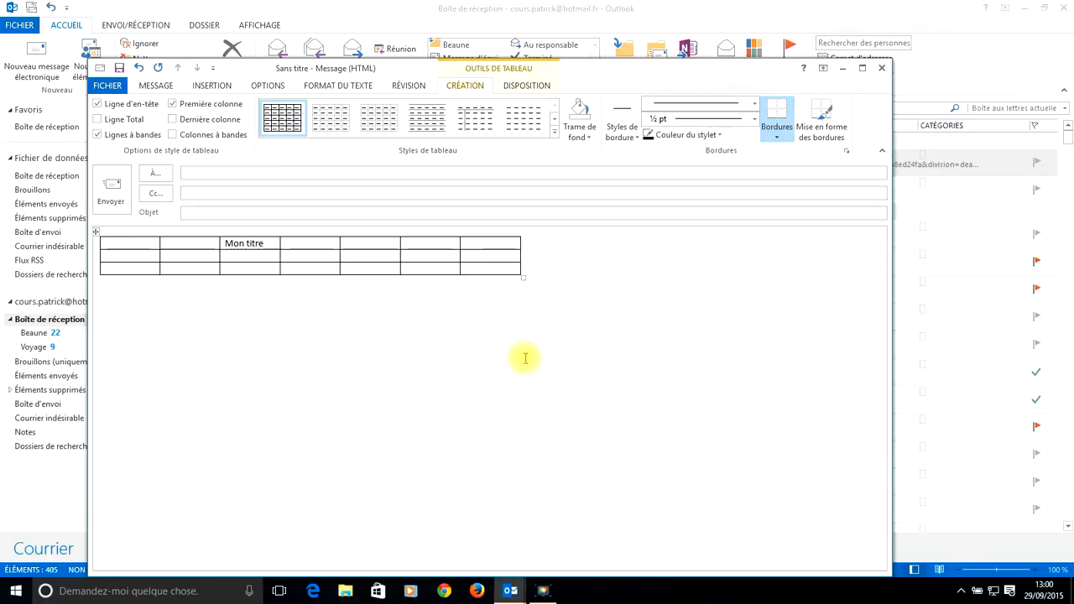
key("Tab")
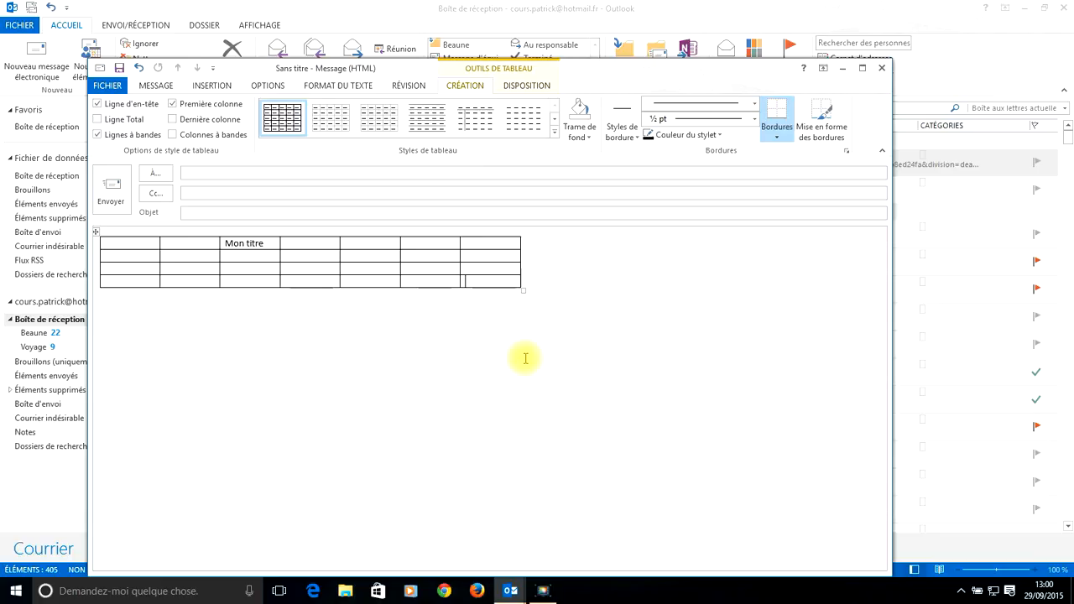
key("Tab")
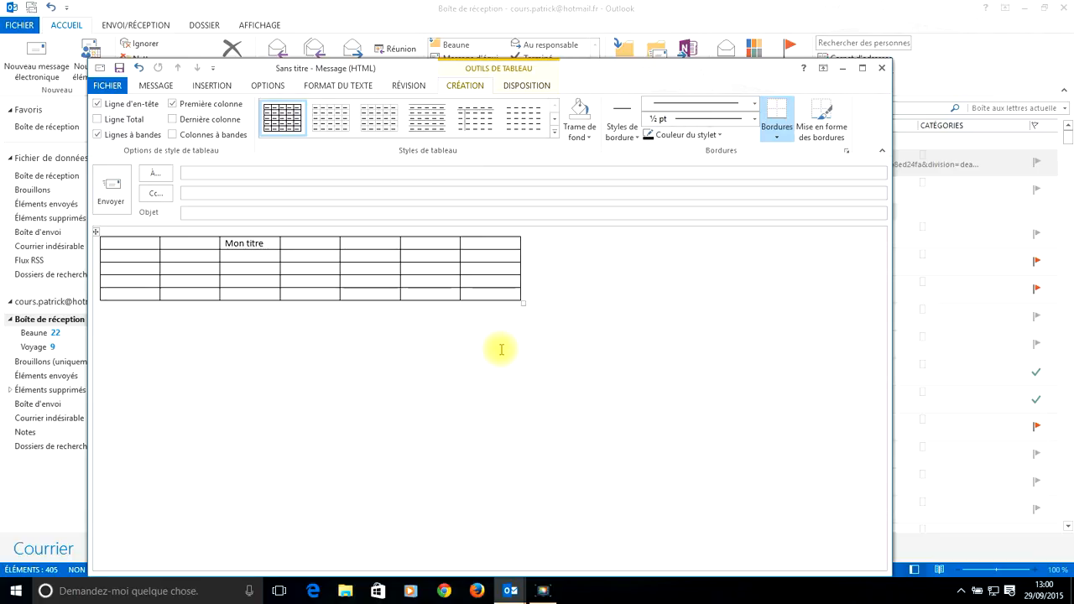
left_click(254, 269)
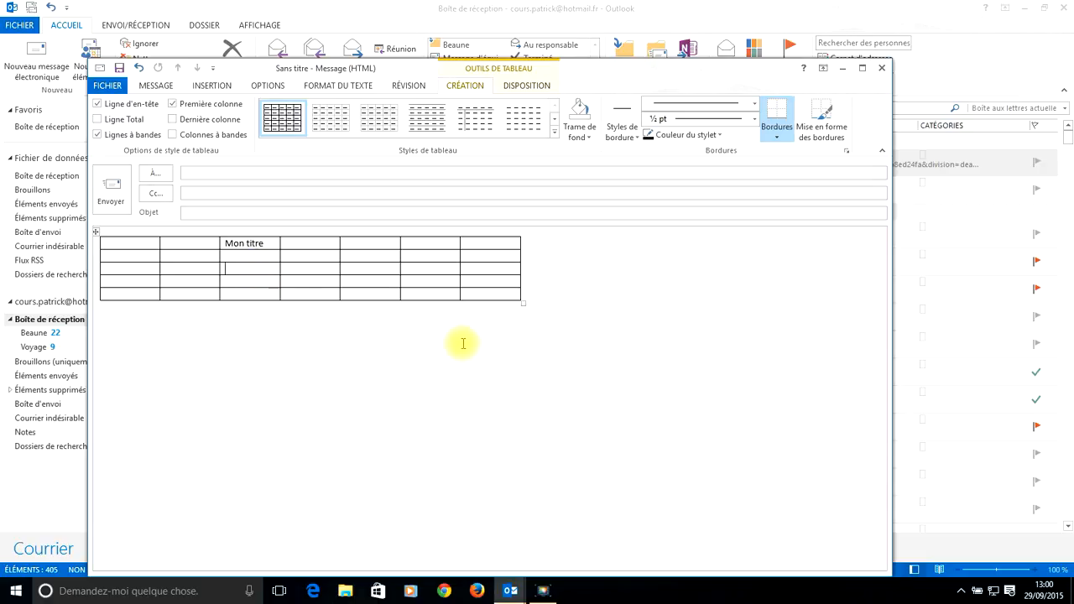
type("Titre 2")
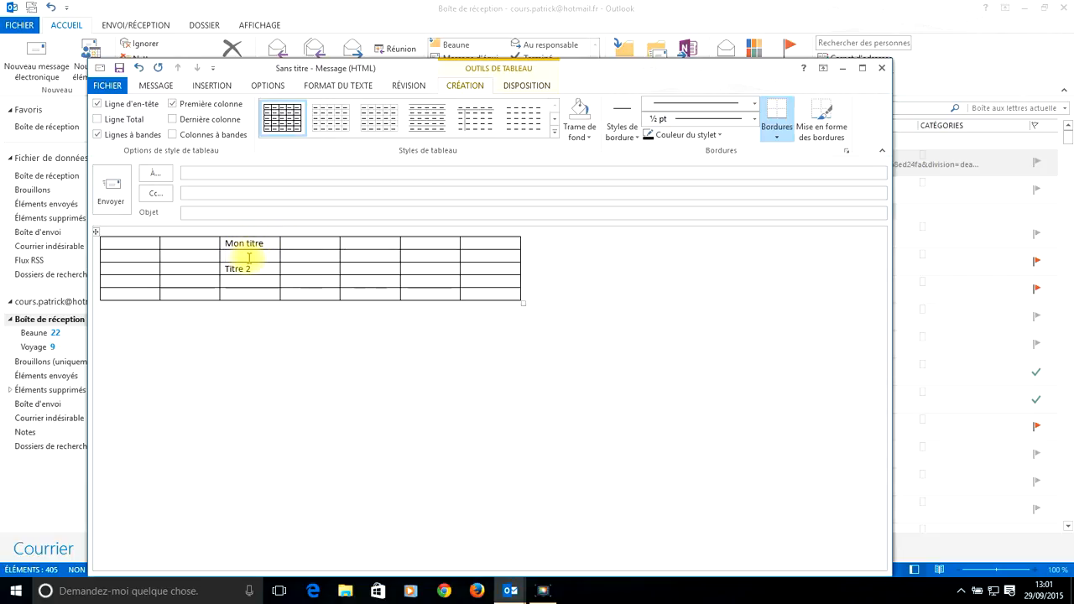
Step: Insert a row below the "Mon titre" row and another row above that new empty row
left_click(272, 242)
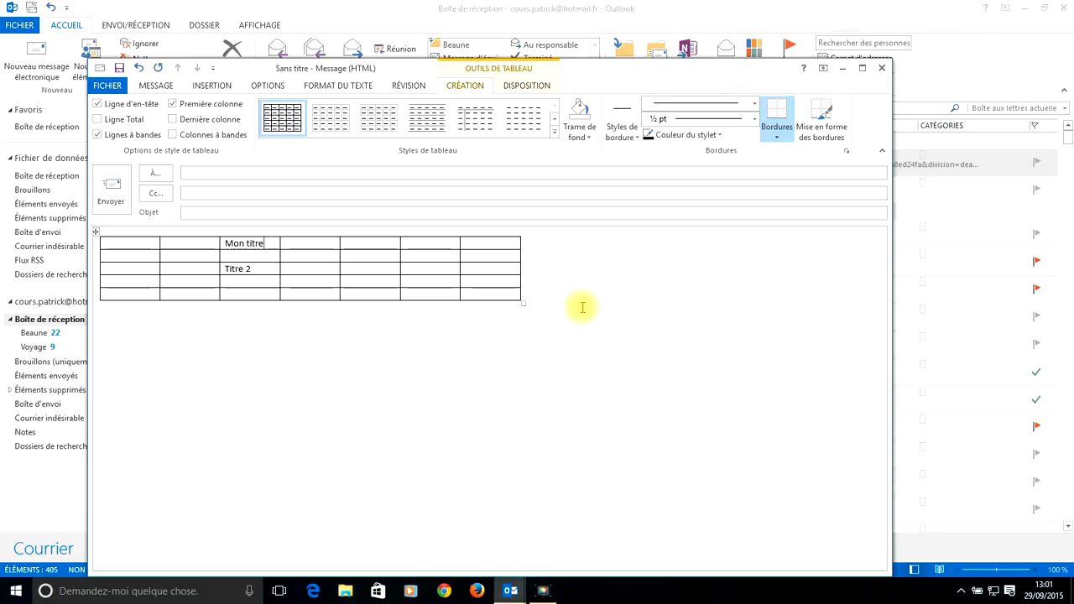
left_click(516, 86)
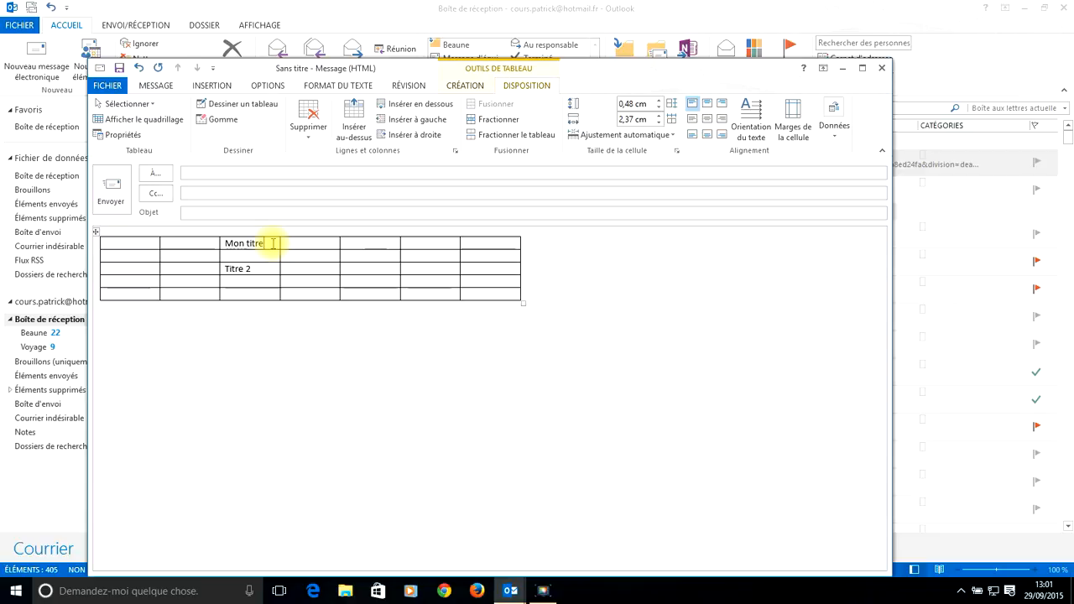
left_click(433, 110)
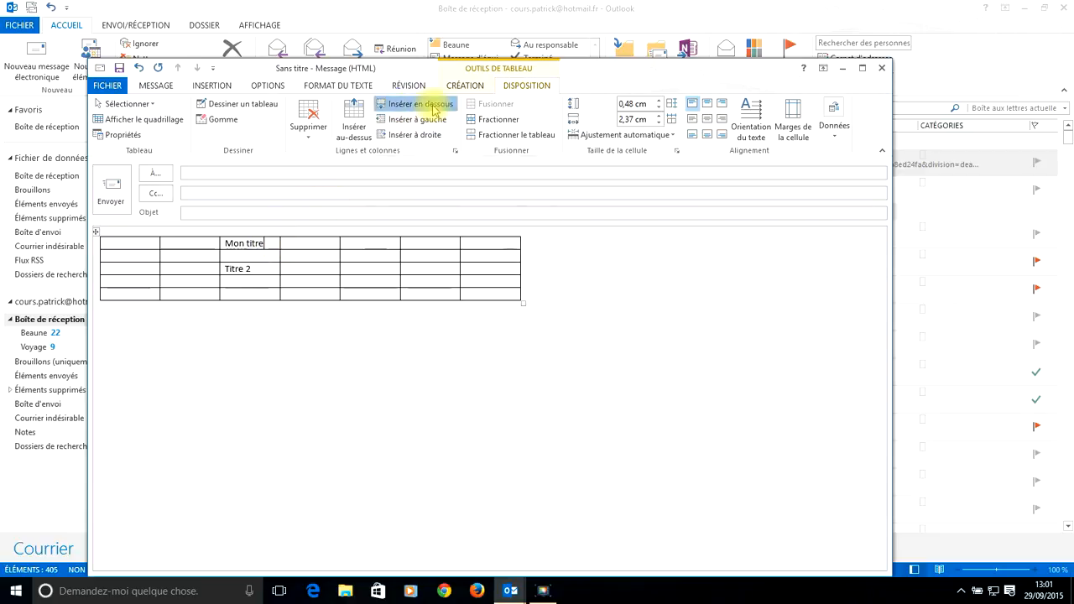
left_click(275, 256)
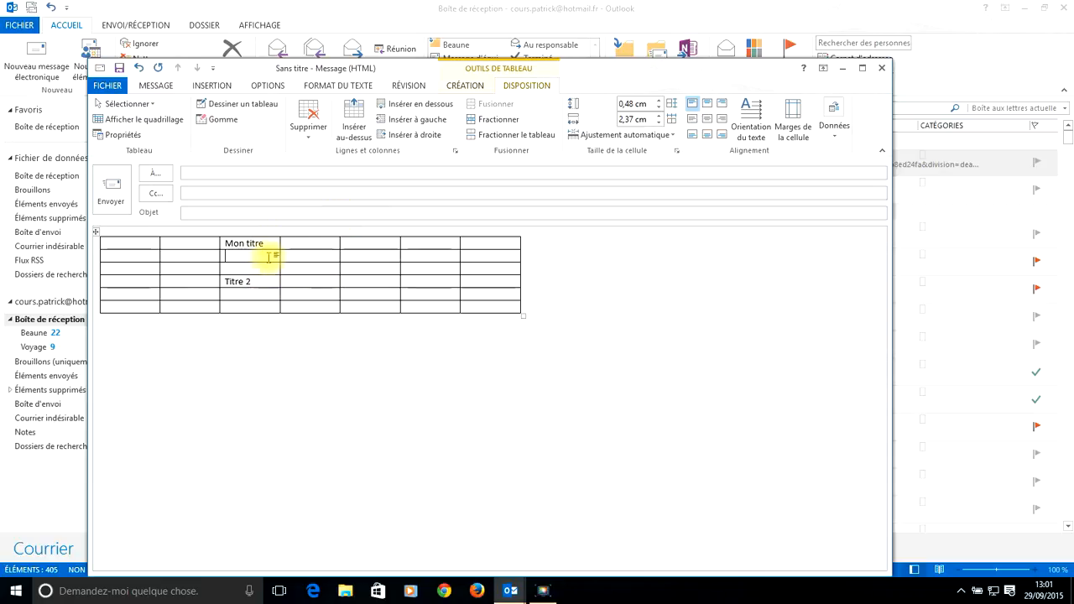
left_click(359, 134)
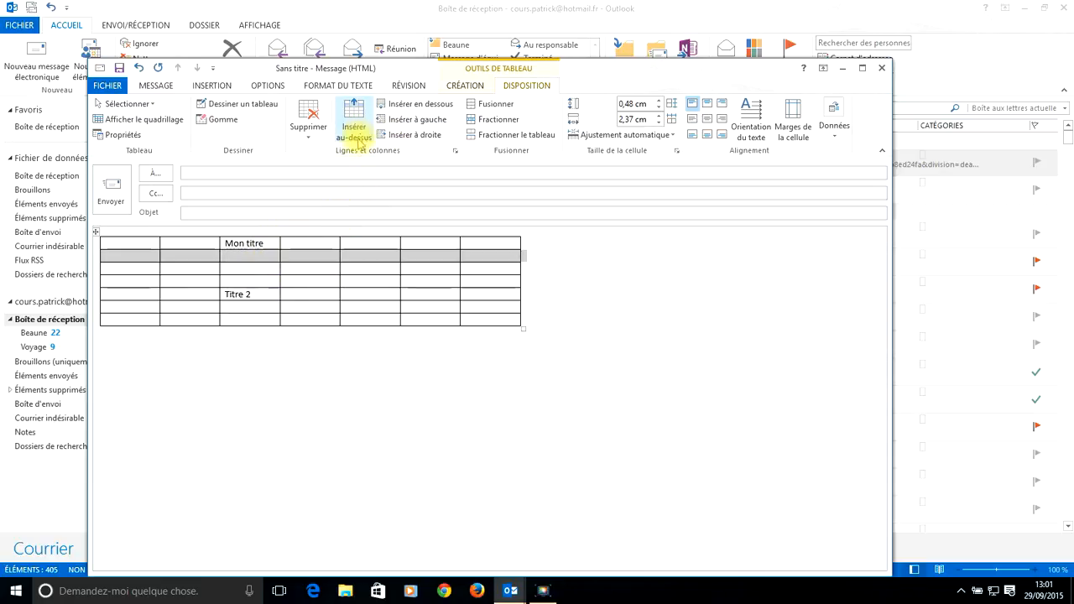
Step: Delete the table's fourth column, immediately after the "Mon titre" column
left_click(267, 255)
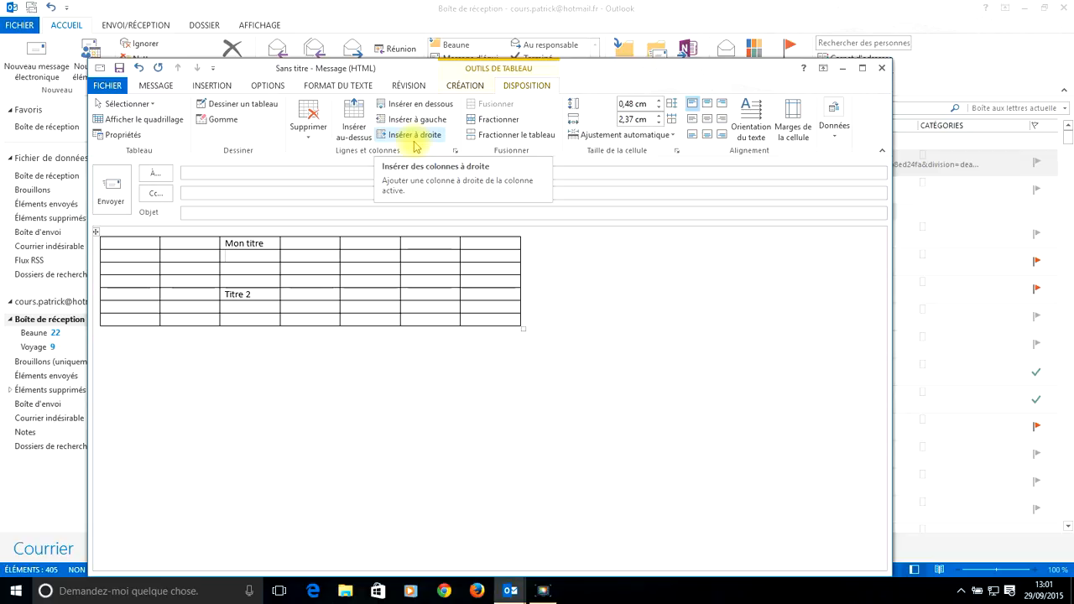
left_click(307, 255)
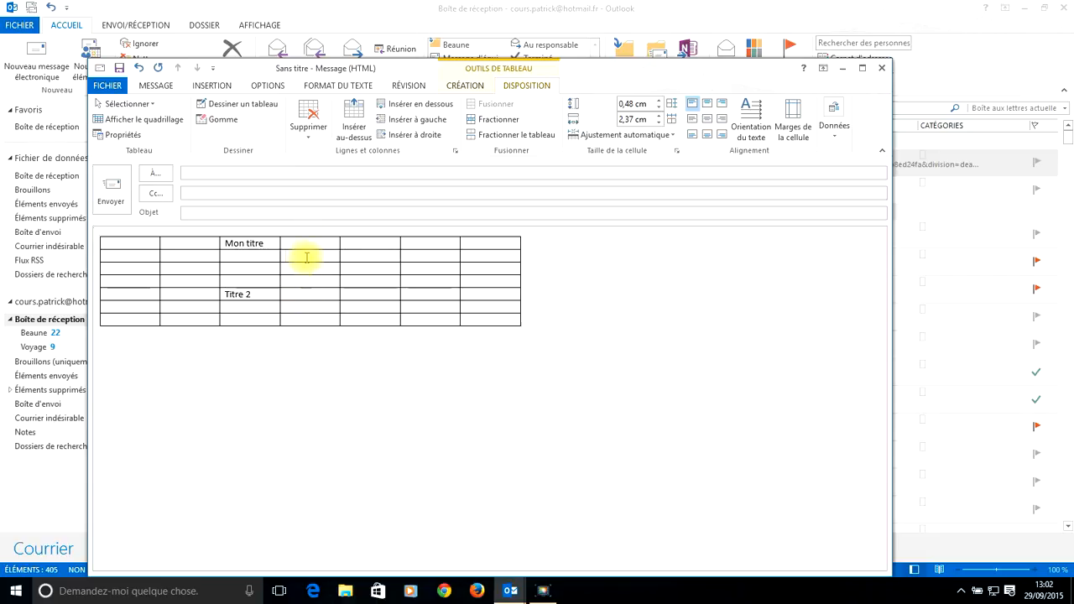
left_click(312, 135)
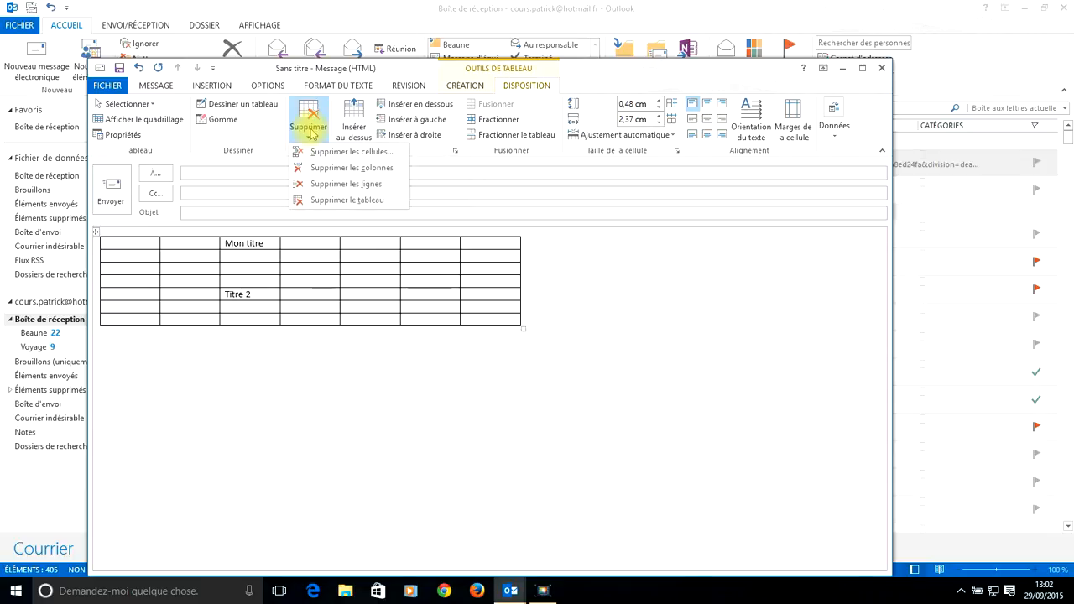
left_click(327, 168)
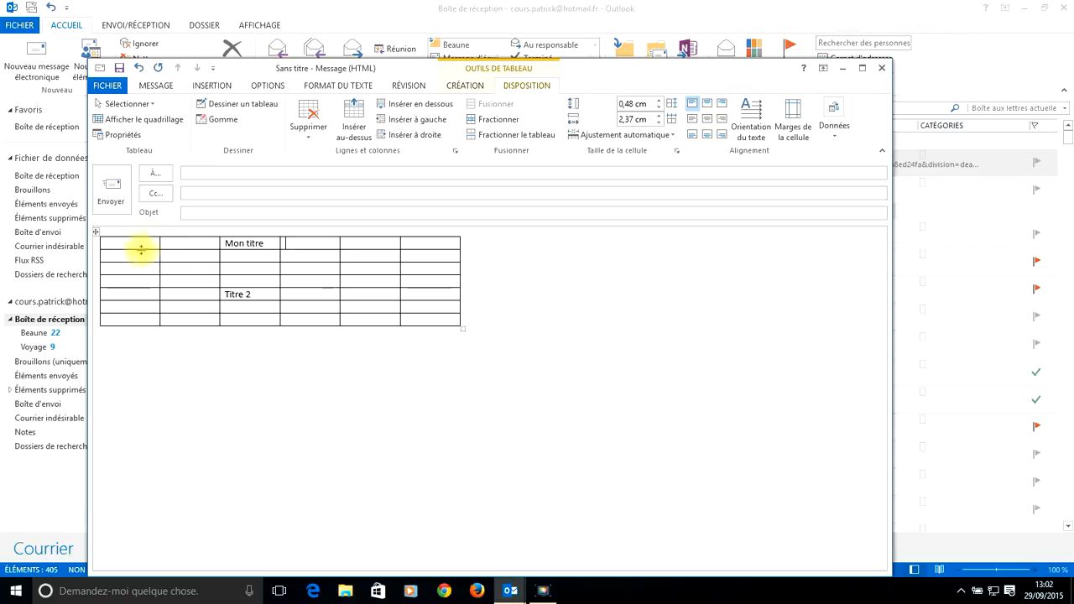
Step: Merge the first two cells of the table's top row into one cell
mouse_move(173, 243)
left_mouse_down()
mouse_move(144, 243)
mouse_move(155, 243)
left_mouse_up()
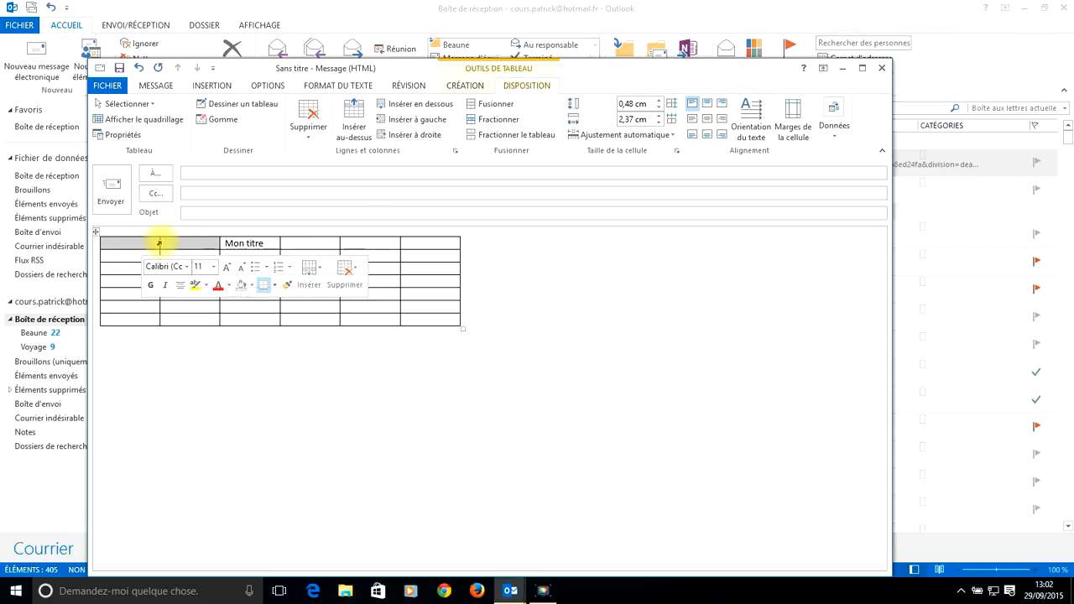
left_click(186, 246)
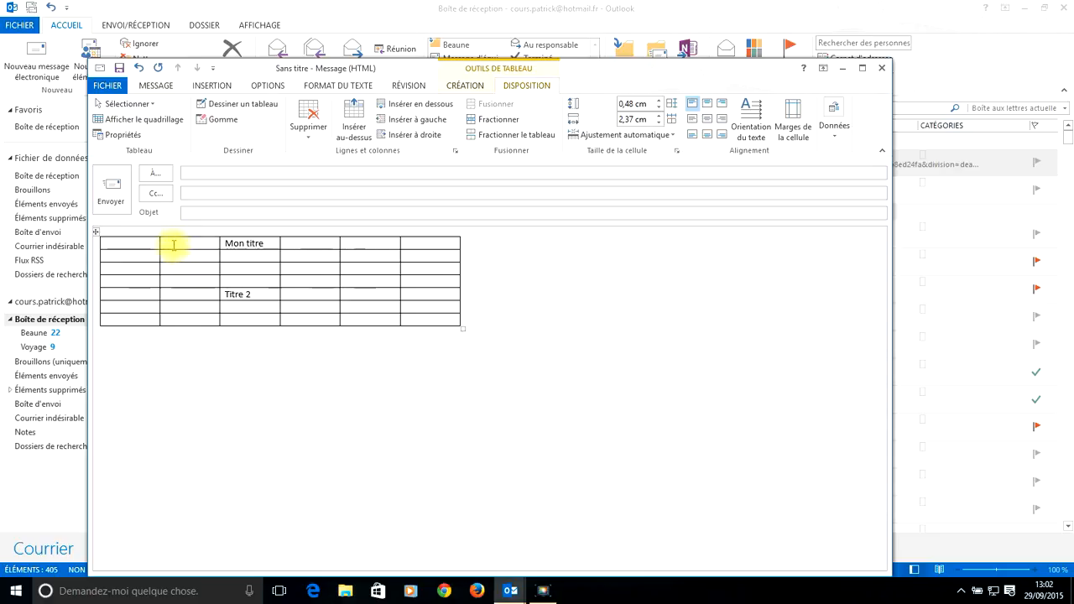
left_click_drag(172, 243, 137, 243)
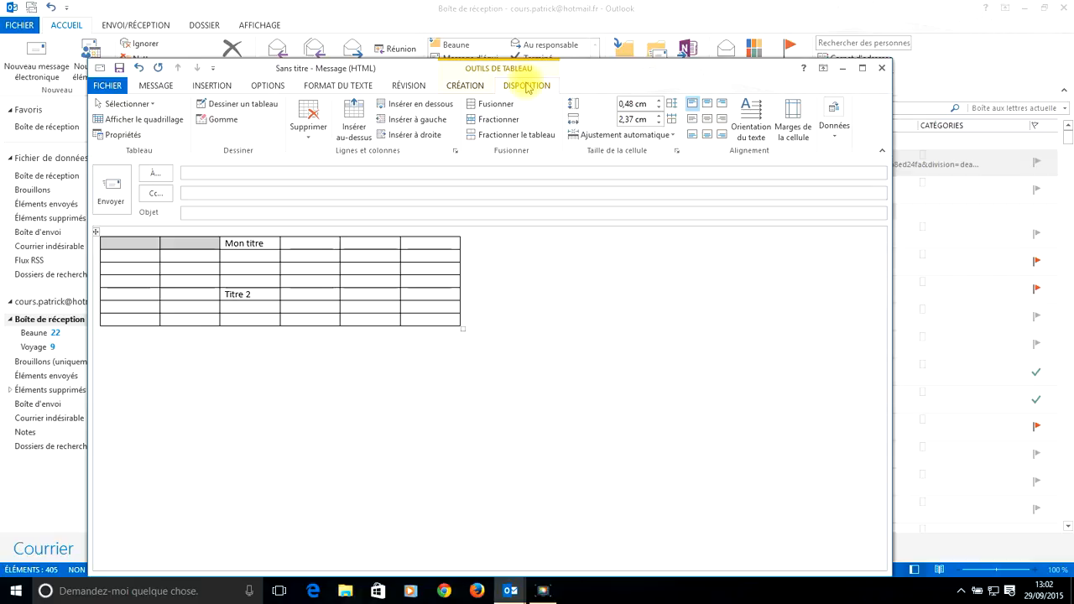
left_click(485, 106)
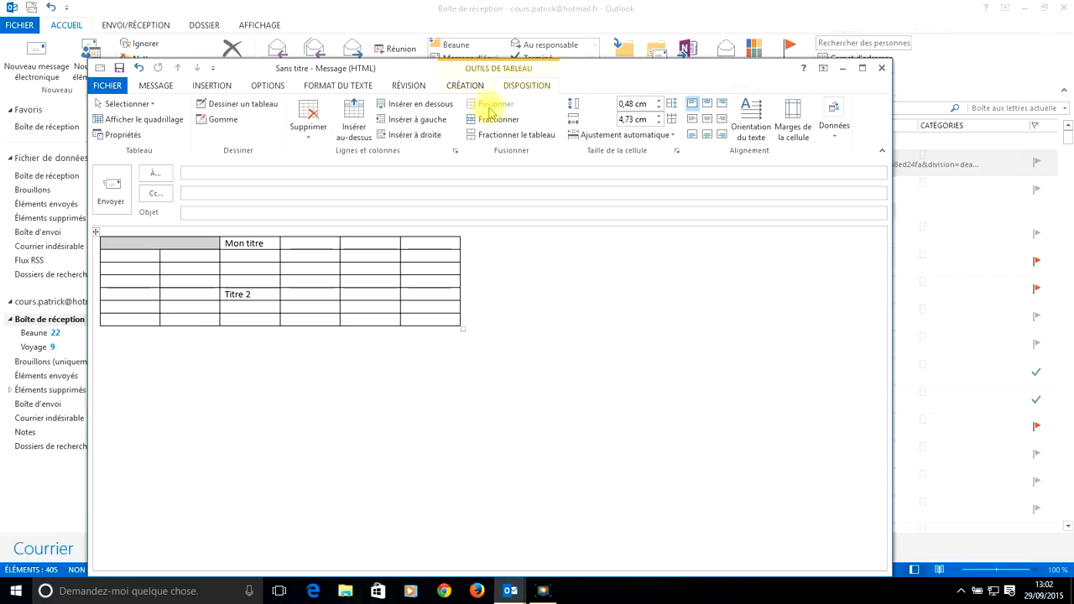
Step: Split the merged cell in the top row into 2 columns and 1 row
left_click(151, 242)
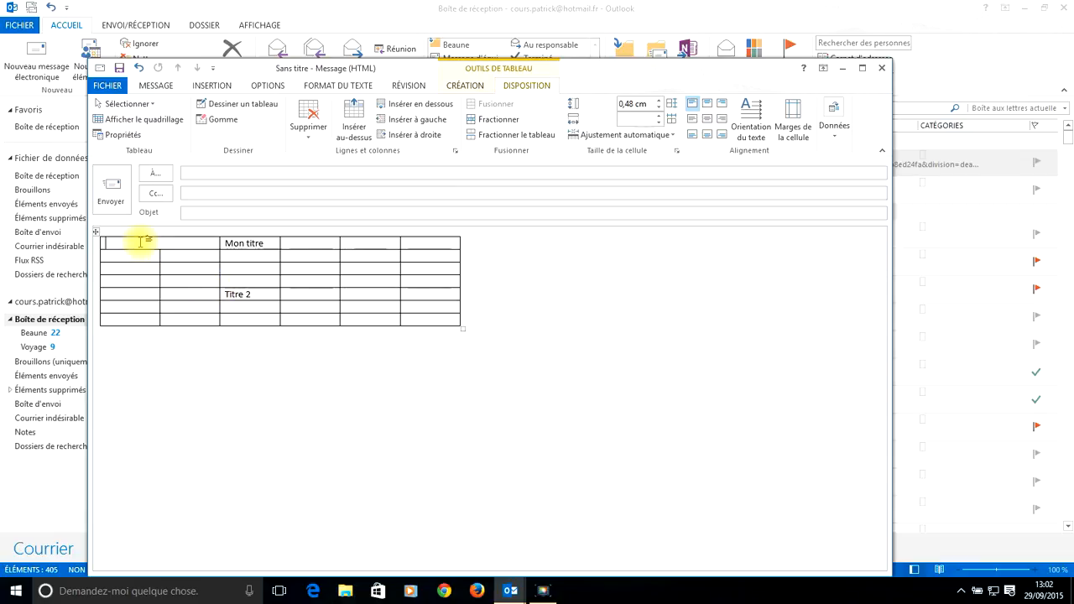
left_click(490, 120)
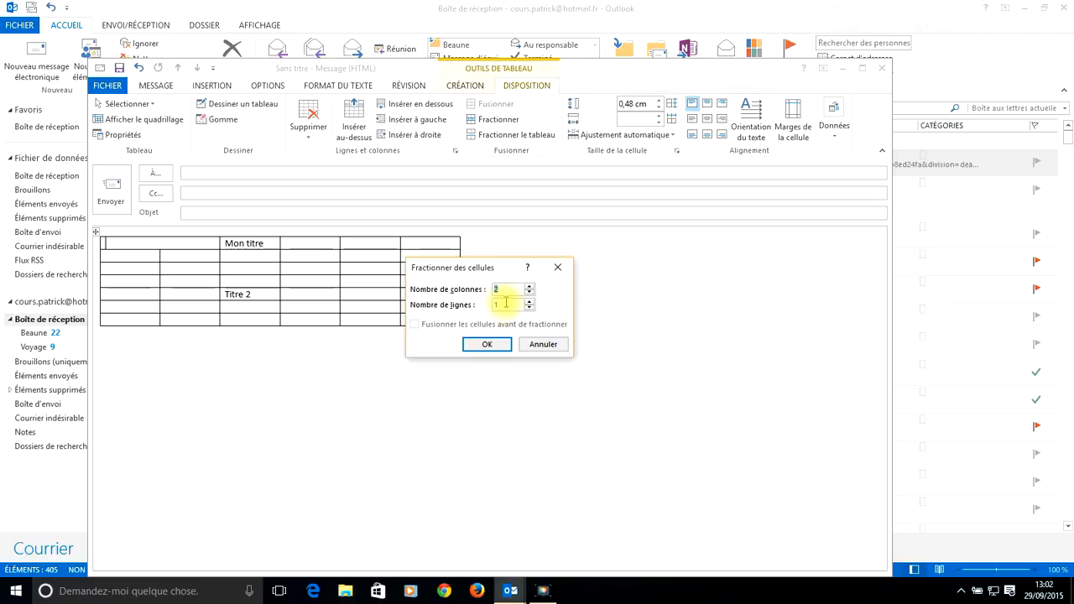
left_click(486, 346)
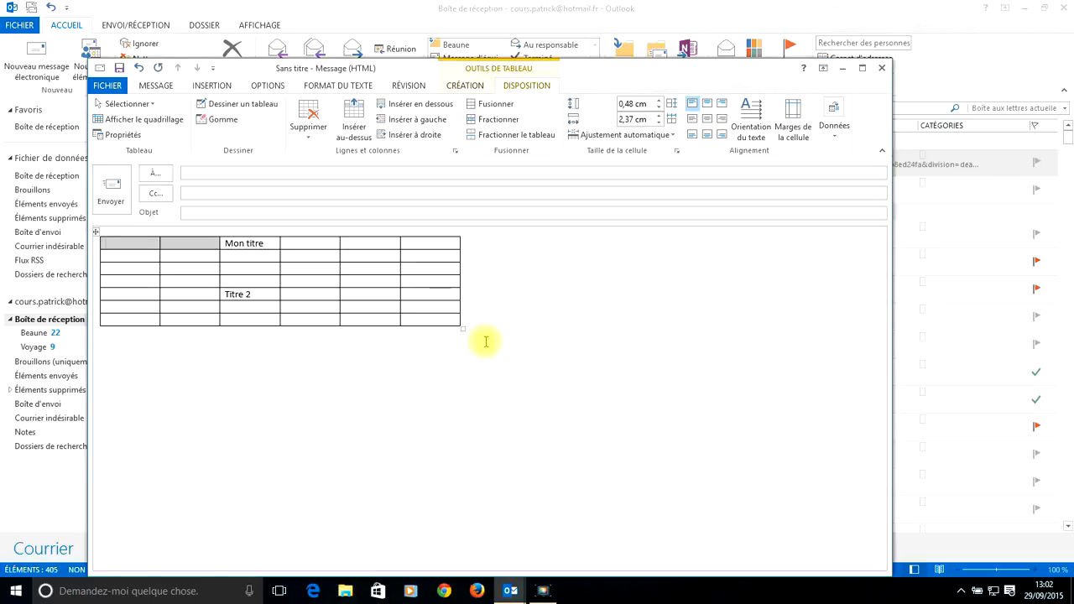
Step: Apply the Tableaux Grille style with a black header row and grey banded rows to the table
left_click(290, 273)
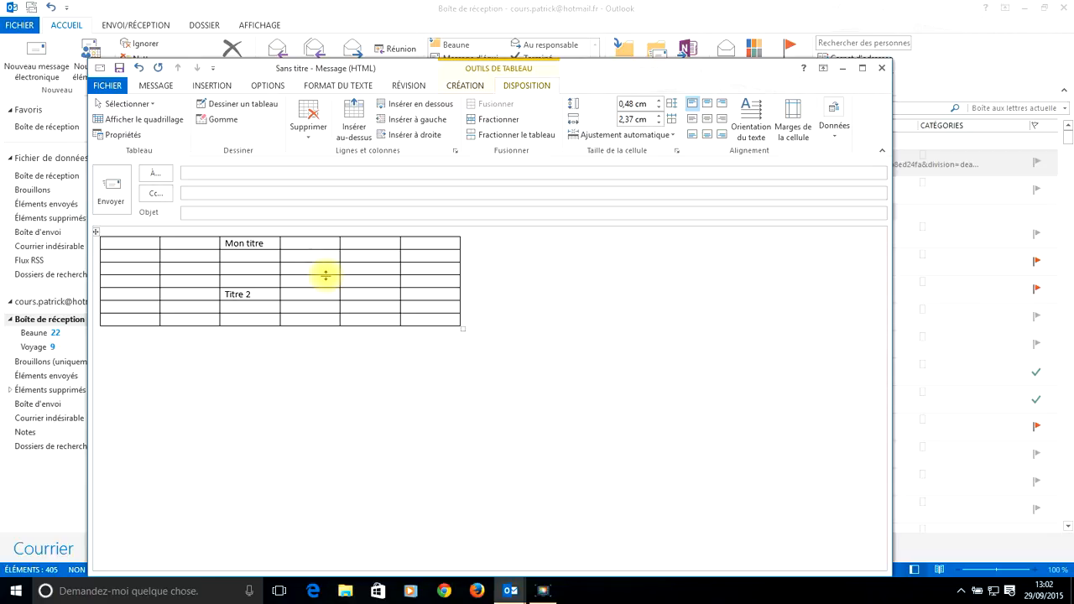
left_click(465, 87)
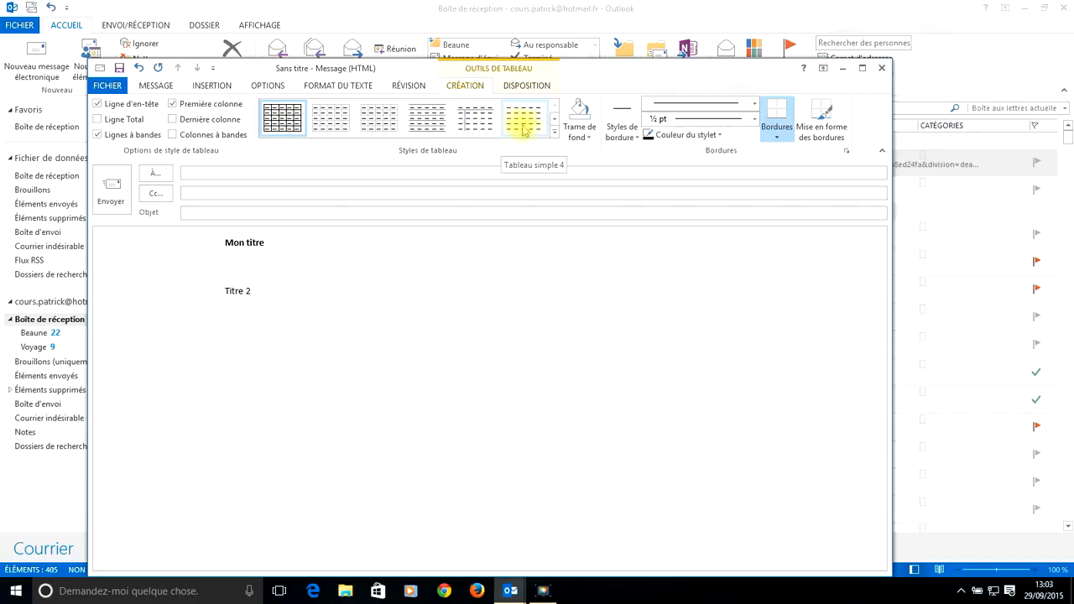
left_click(554, 132)
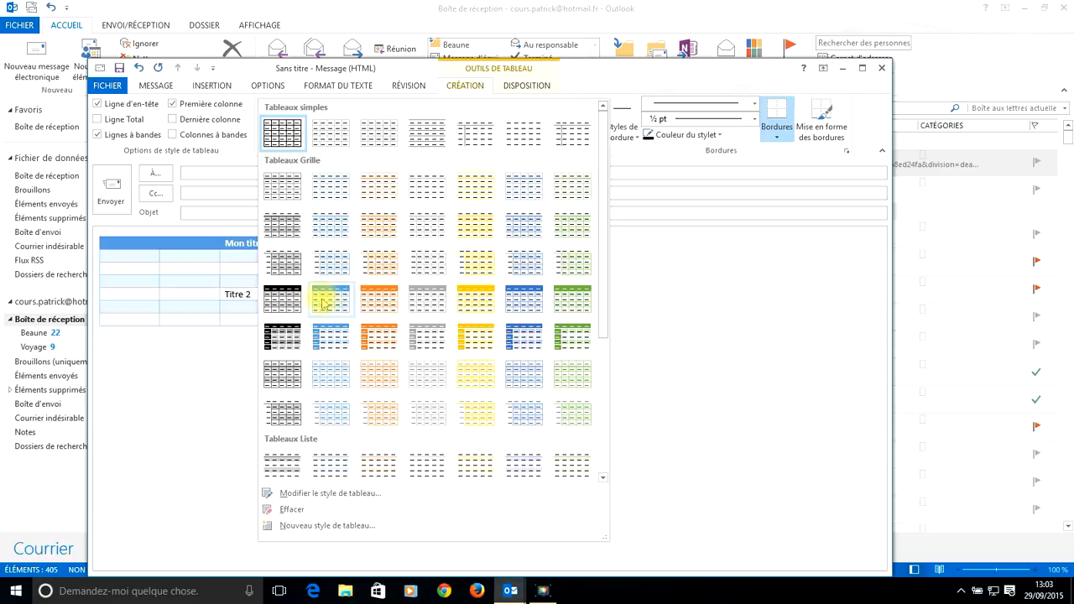
left_click(294, 304)
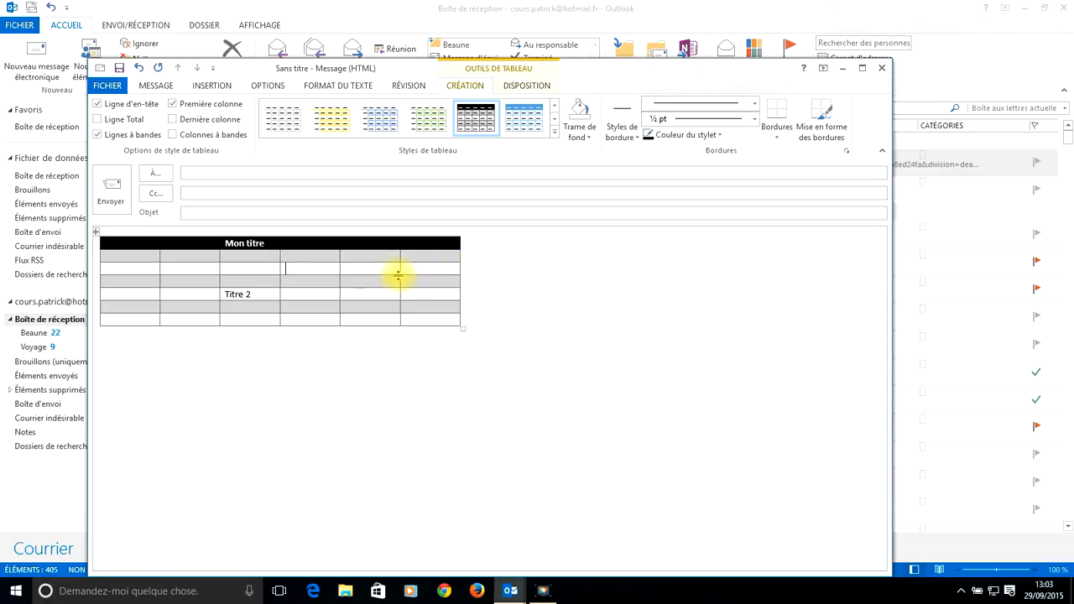
Step: Shade the cell in the sixth row, fifth column with the standard green colour
left_click(367, 305)
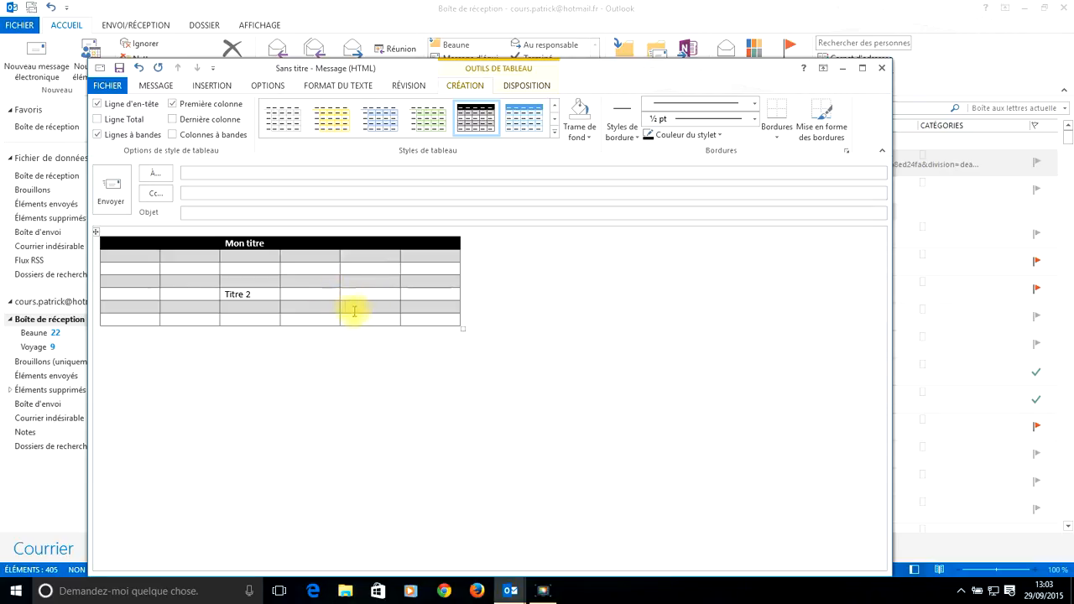
left_click(591, 137)
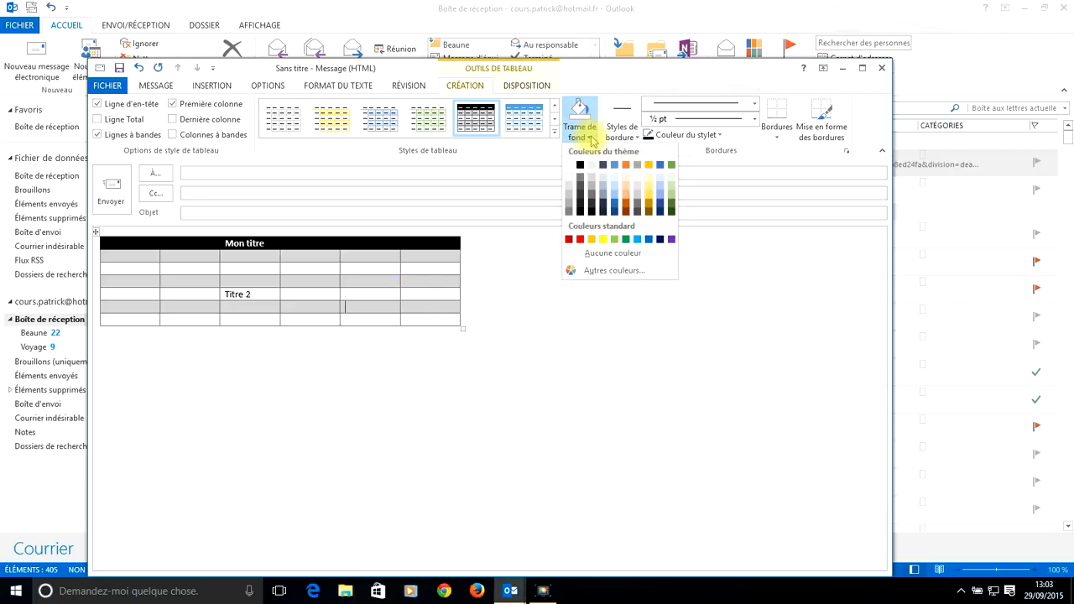
left_click(625, 240)
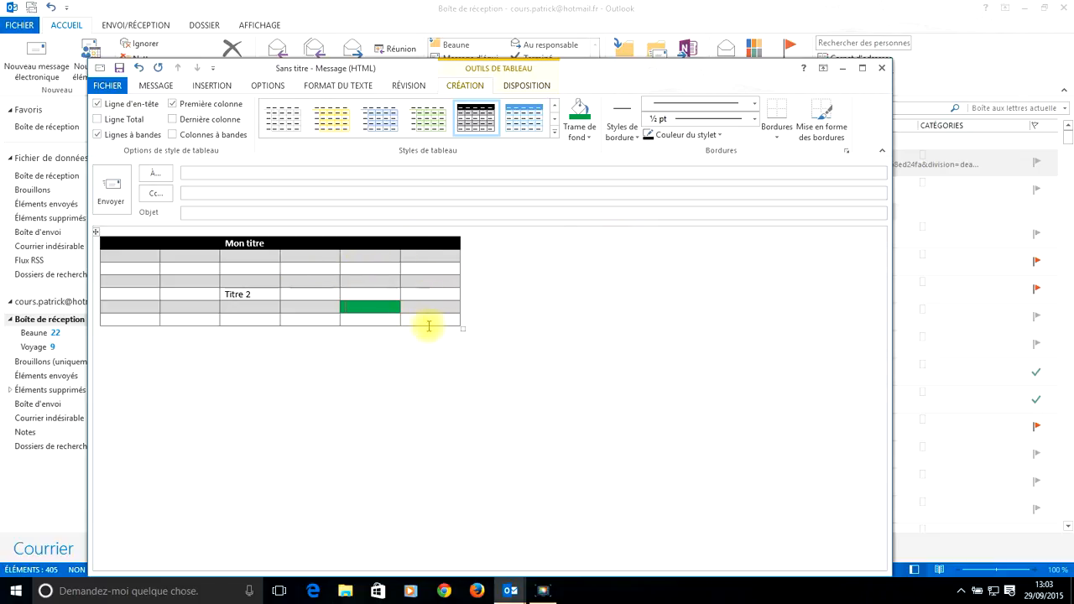
Step: Shade the block of cells from the third to seventh rows in the last three columns with the light blue theme colour
left_click_drag(428, 321, 308, 266)
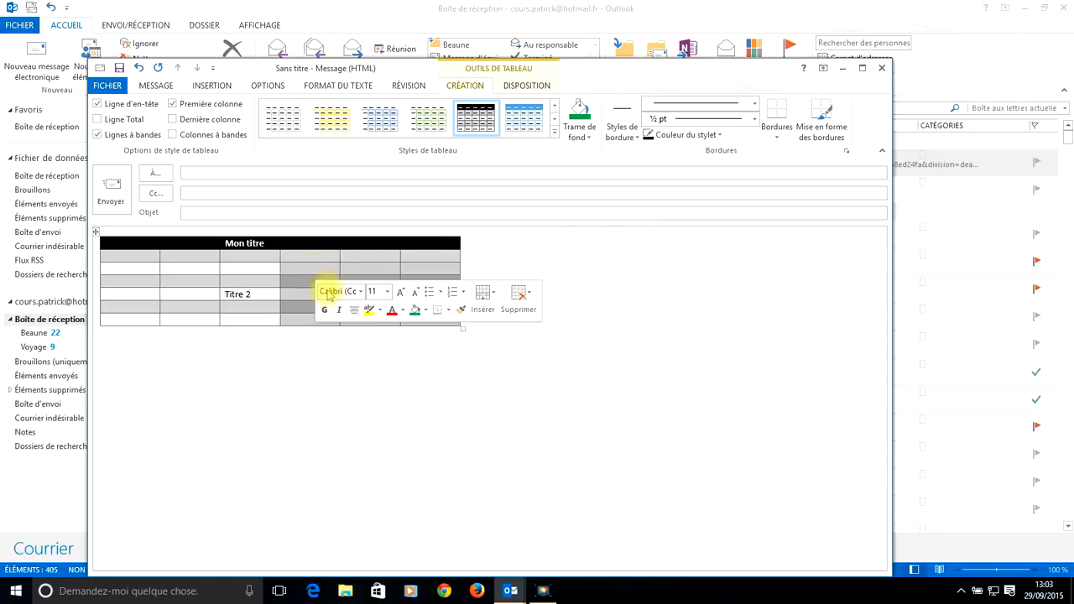
left_click(587, 137)
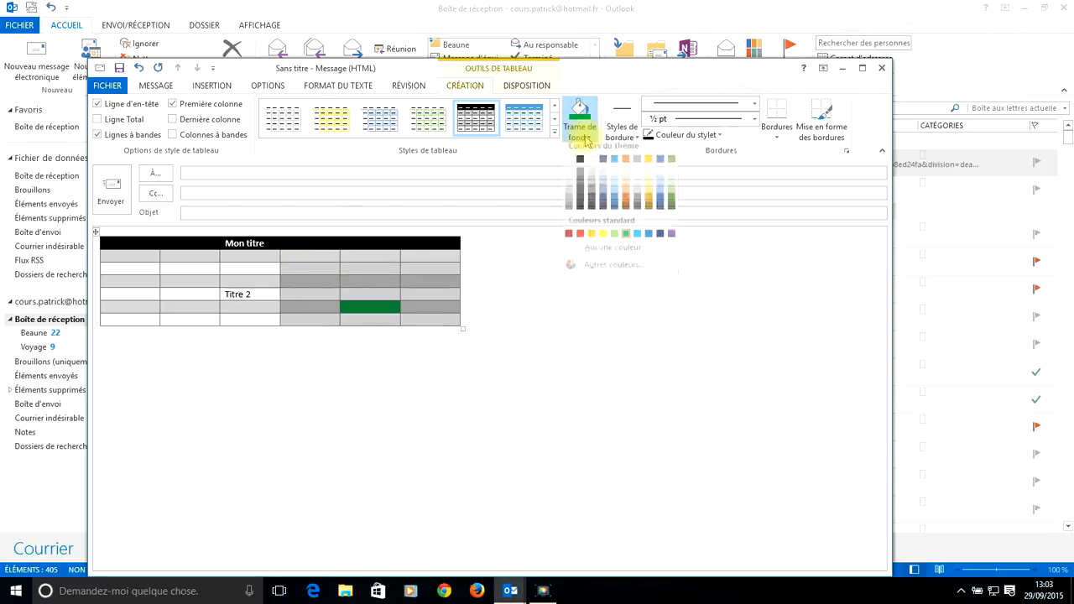
left_click(616, 201)
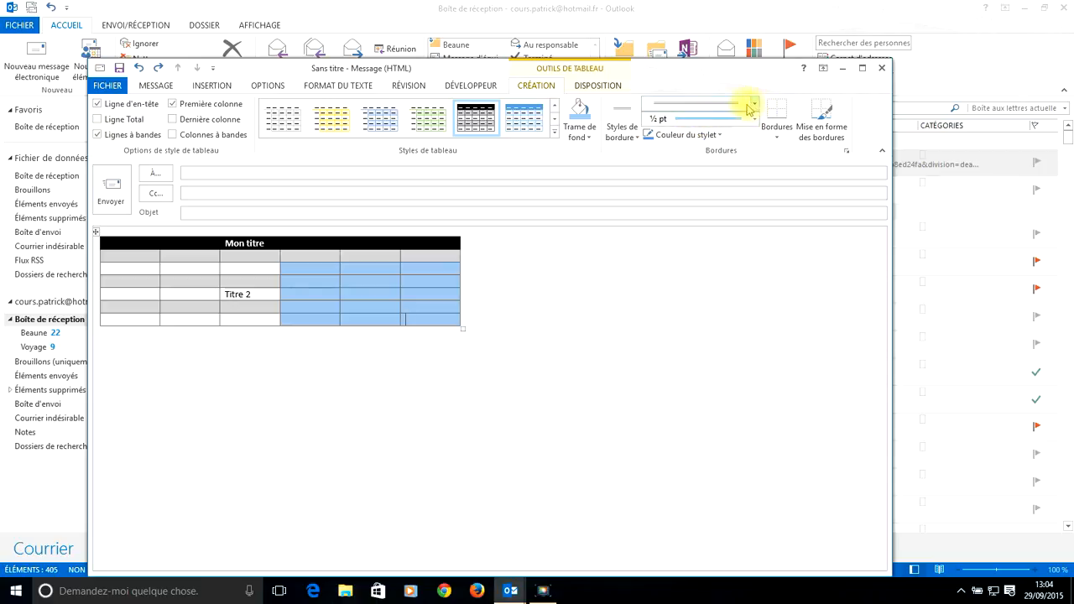
Step: Choose the 1½ pt single-line orange theme border style for formatting the table borders
left_click(755, 107)
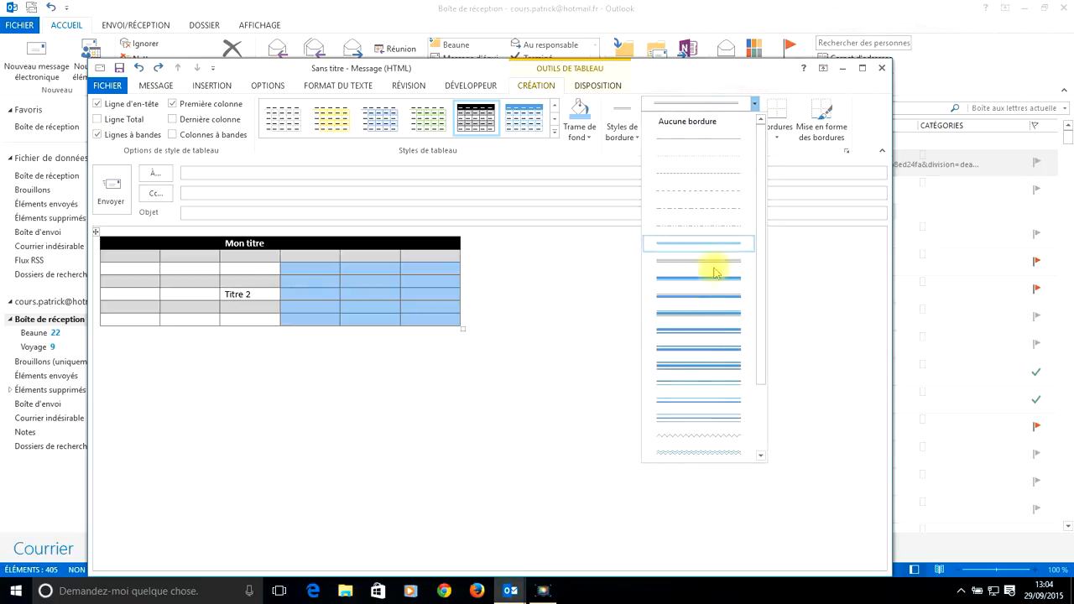
left_click(727, 64)
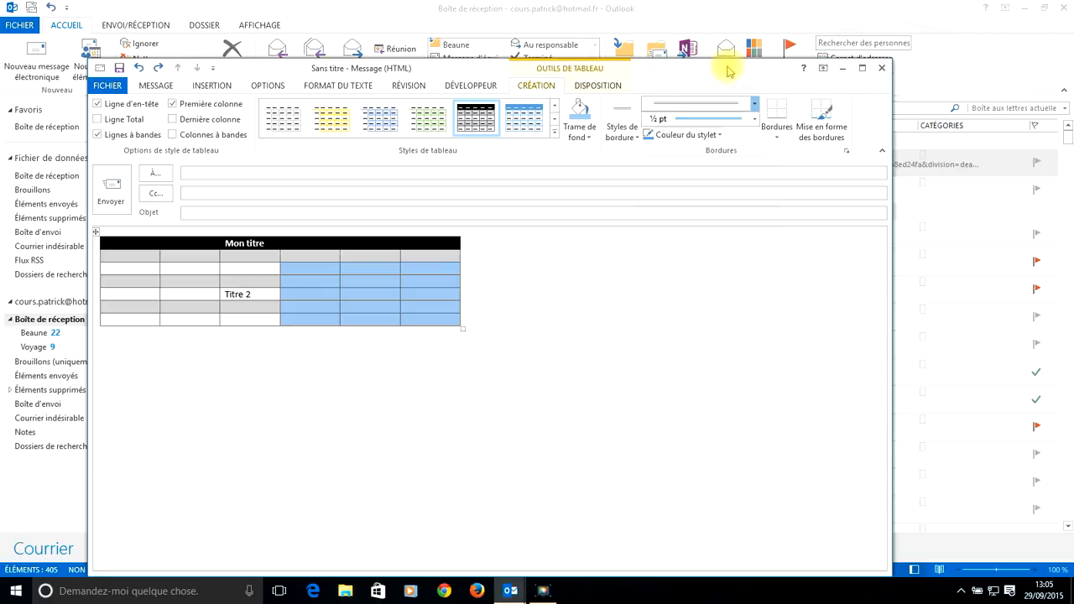
left_click(627, 137)
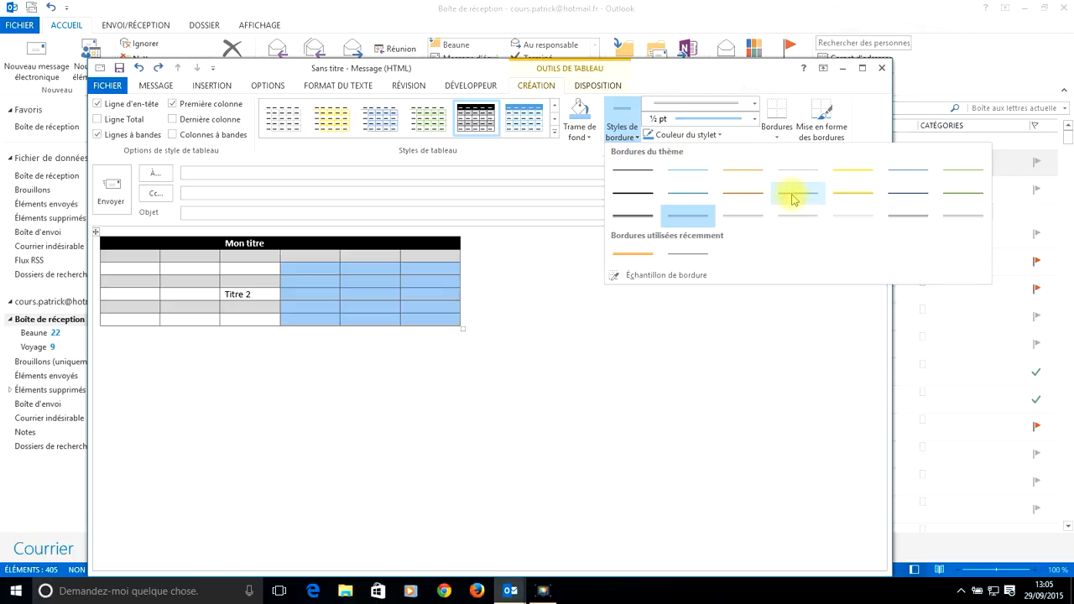
left_click(758, 203)
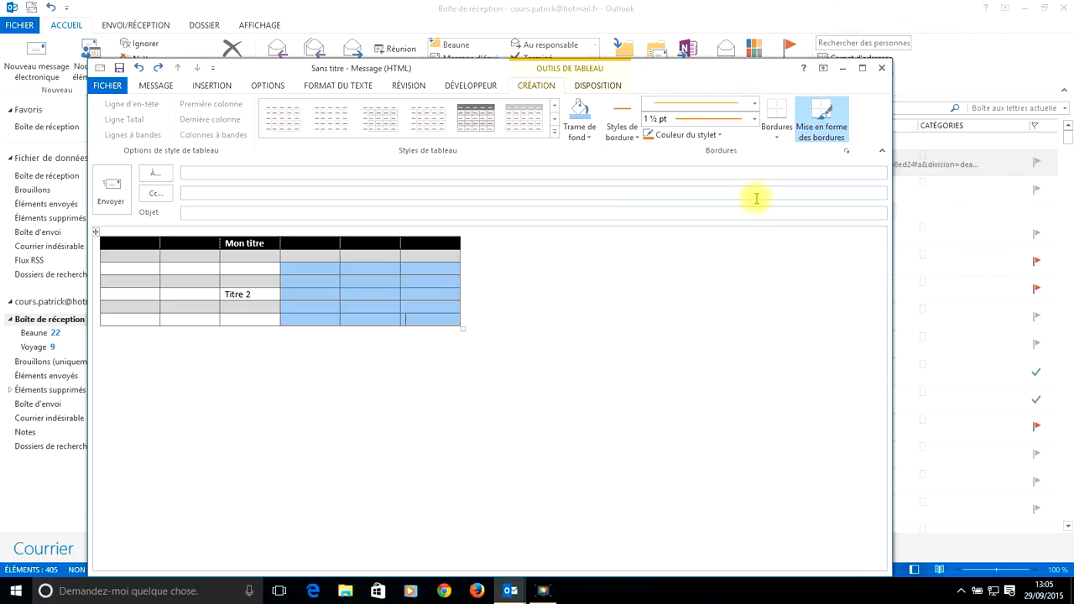
Step: Paint standard red borders on the table's right edge, around the last column's fourth-row cell and below its fifth-row cell, and stop border painting
left_click(695, 137)
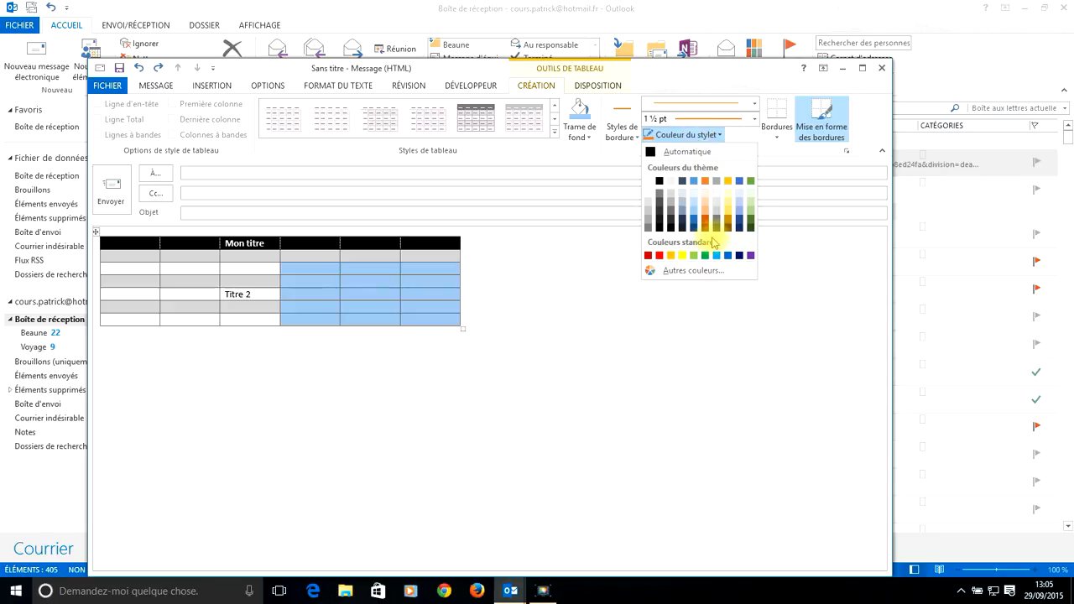
left_click(660, 256)
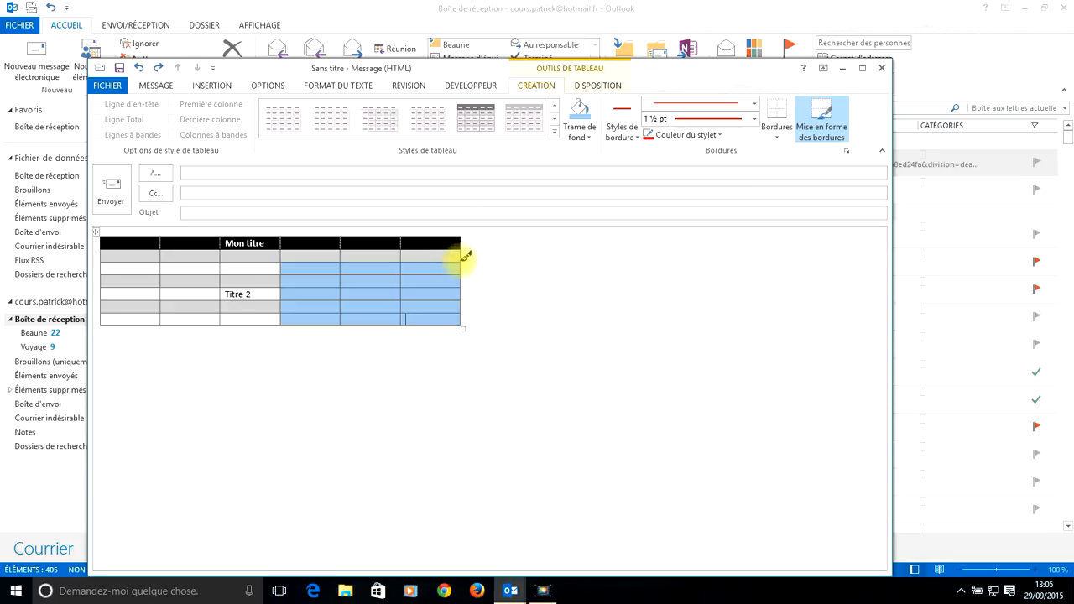
left_click_drag(460, 273, 460, 307)
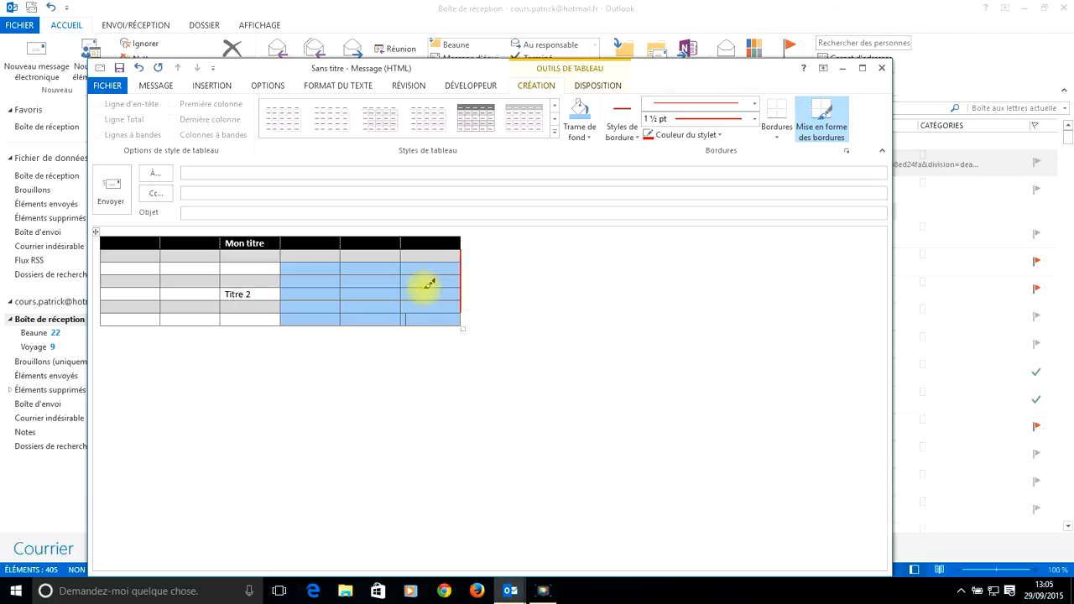
left_click(425, 288)
left_click(401, 282)
left_click(420, 275)
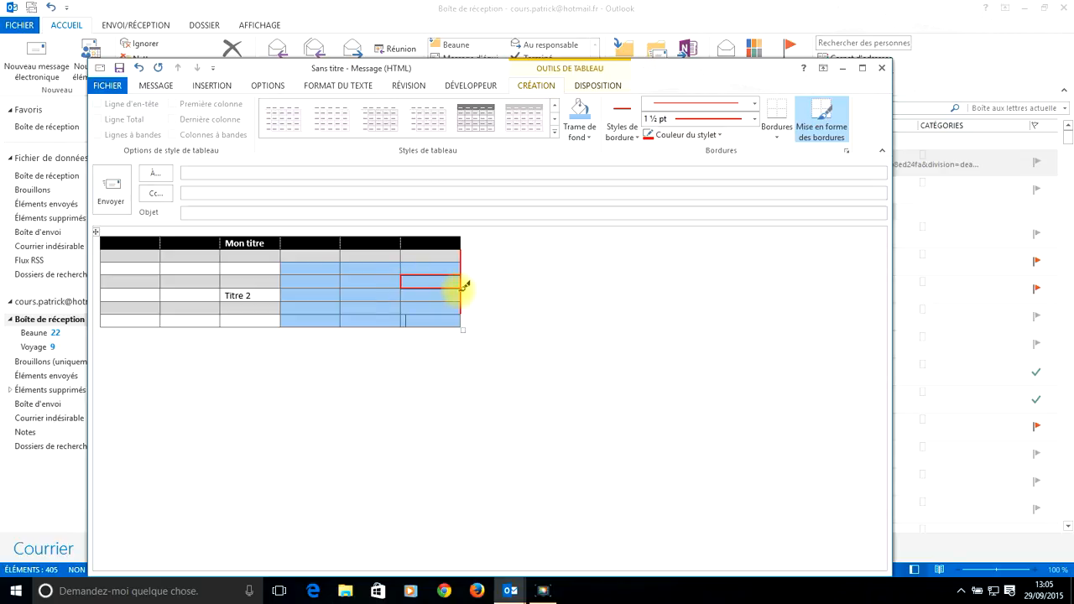
left_click(417, 301)
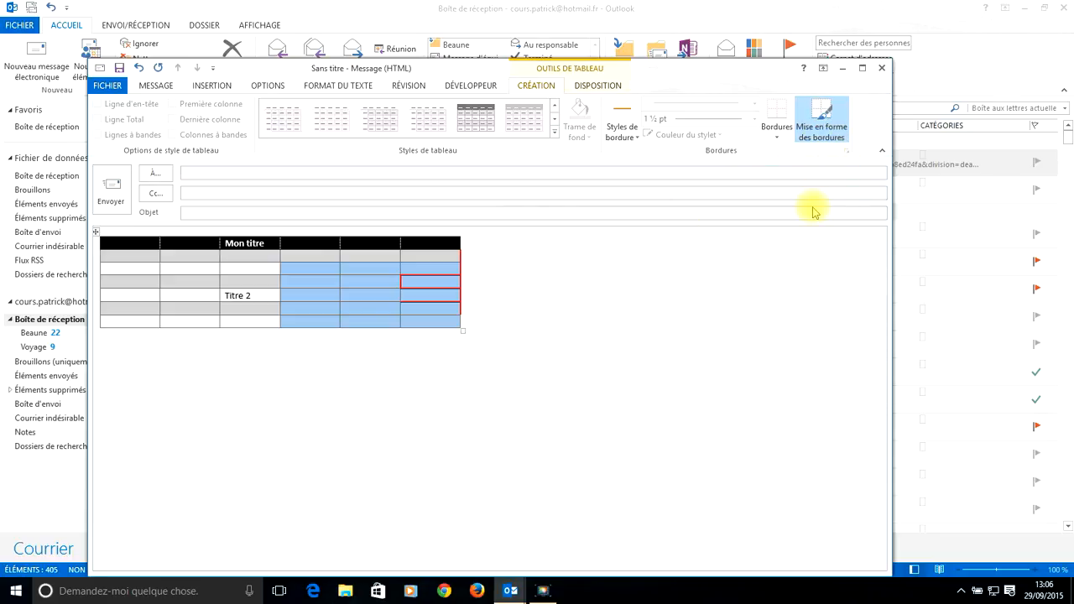
left_click(823, 126)
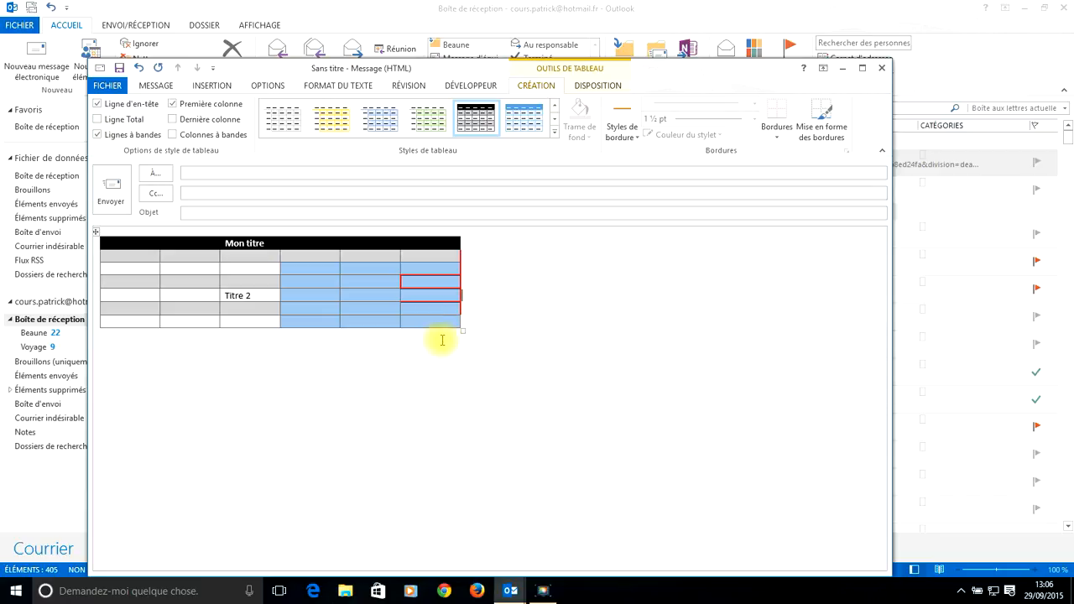
Step: Apply the 1½ pt orange border to all cell borders of the entire table
left_click_drag(427, 324, 130, 243)
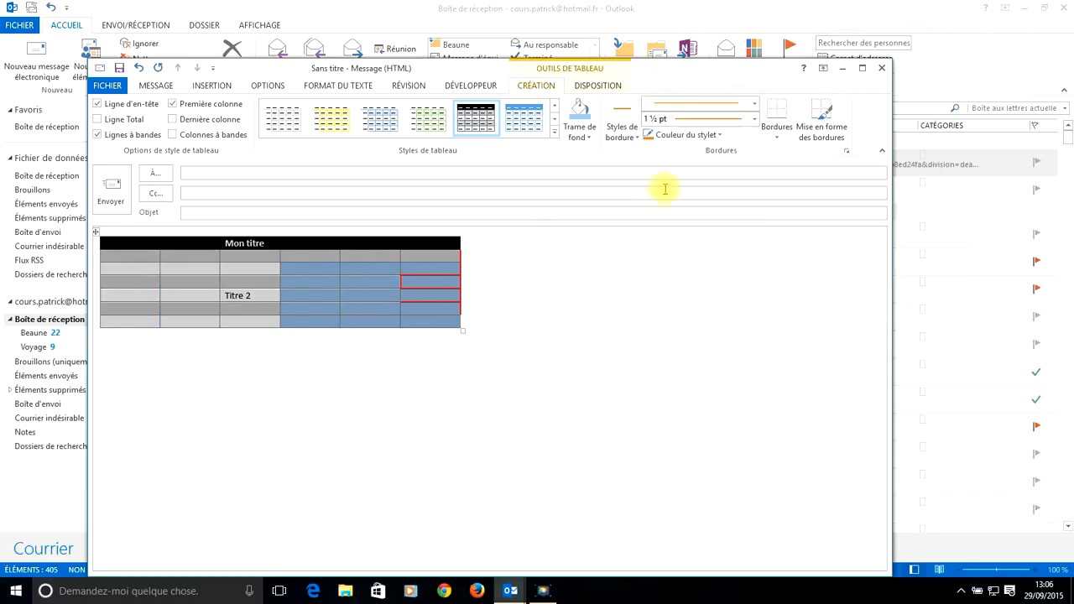
left_click(791, 134)
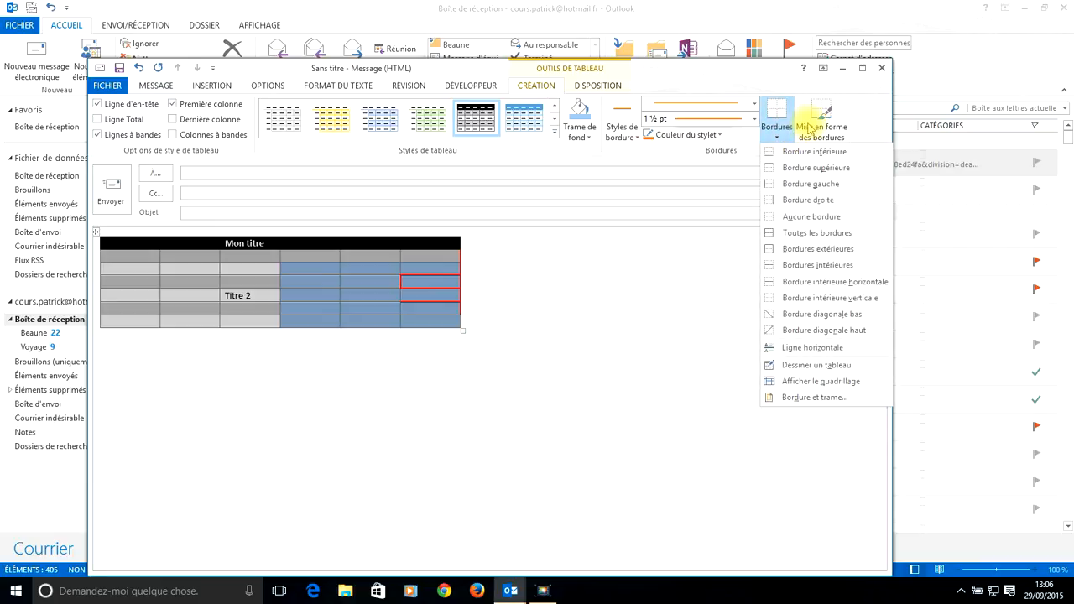
left_click(801, 241)
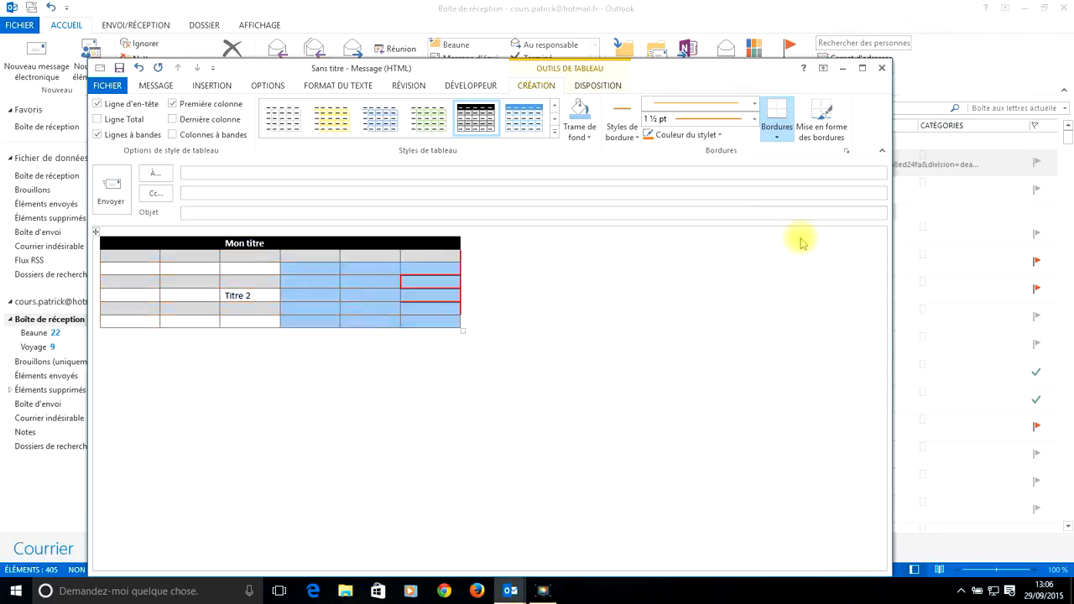
left_click(539, 286)
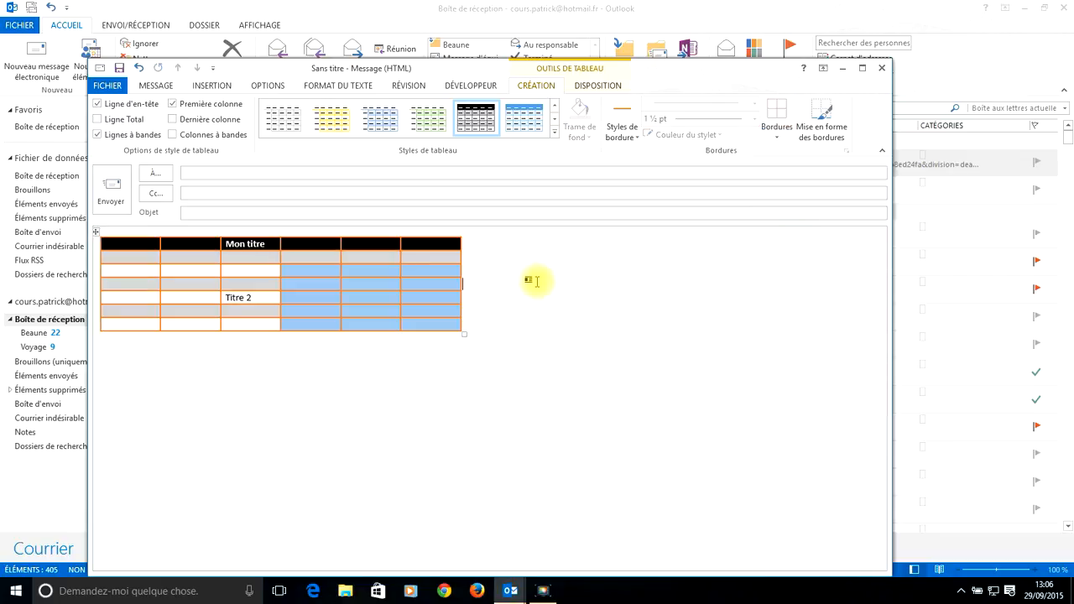